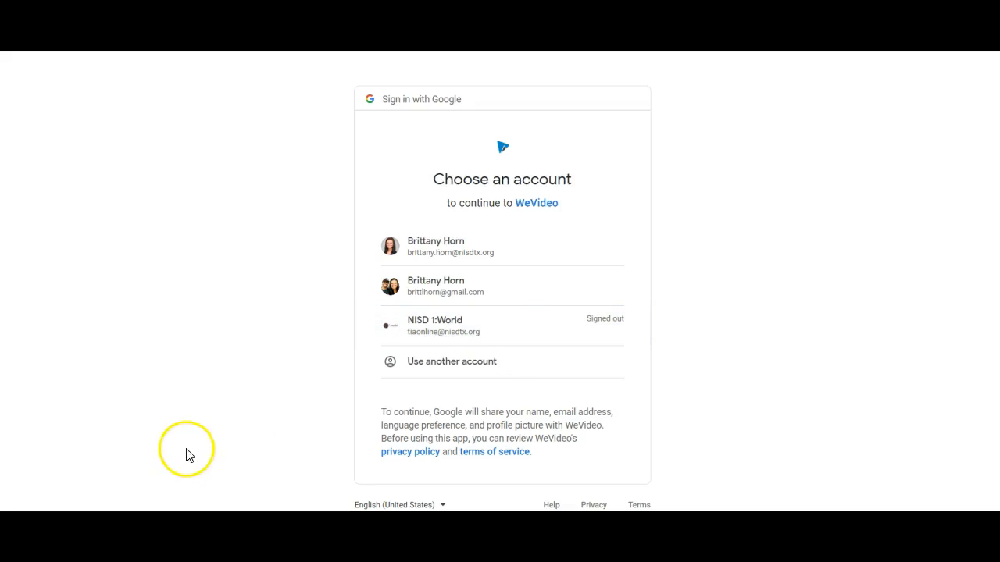
Sign in to WeVideo with the first listed Google account and dismiss the recommendation survey
left_click(487, 249)
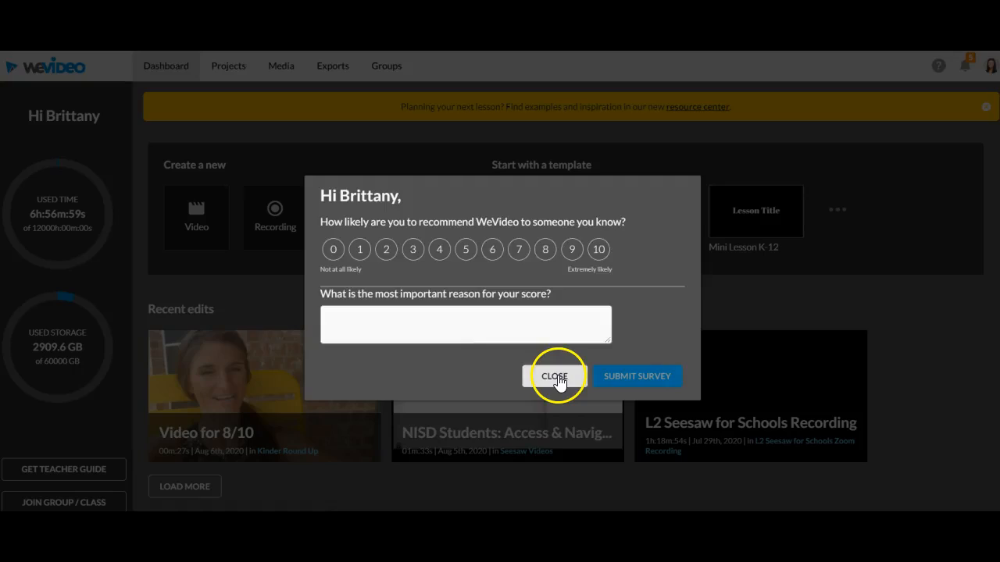
left_click(557, 376)
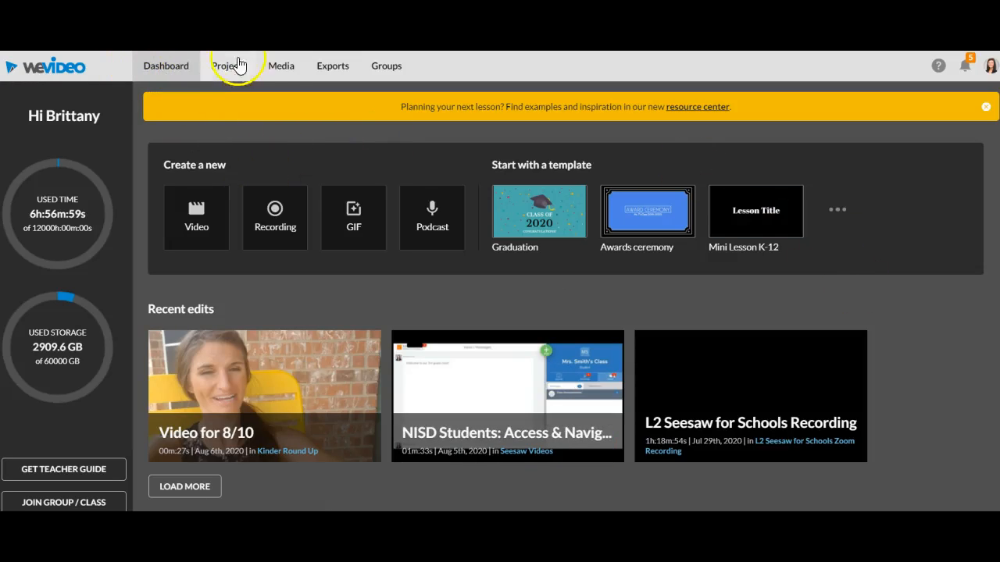
left_click(394, 69)
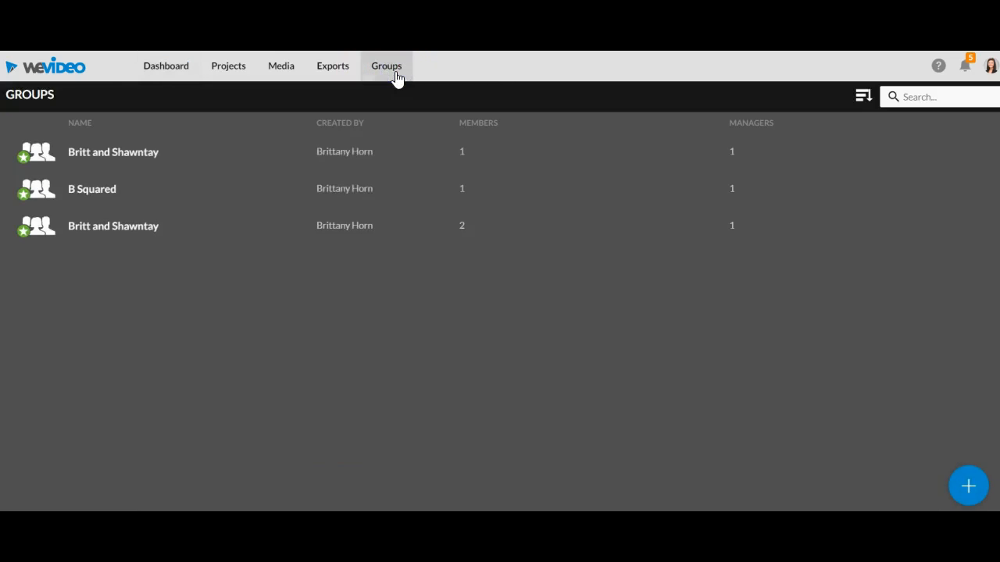
left_click(967, 484)
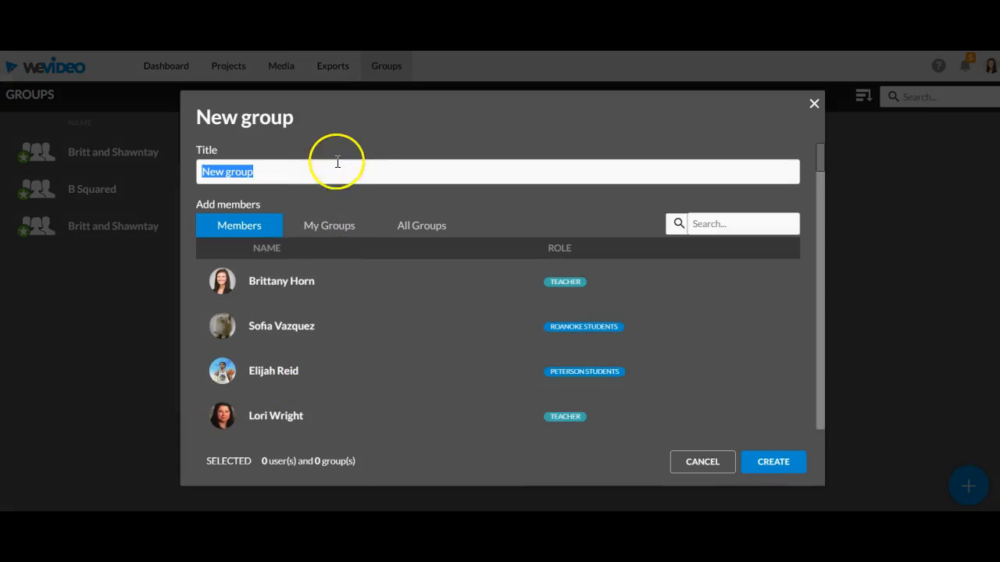
left_click(706, 463)
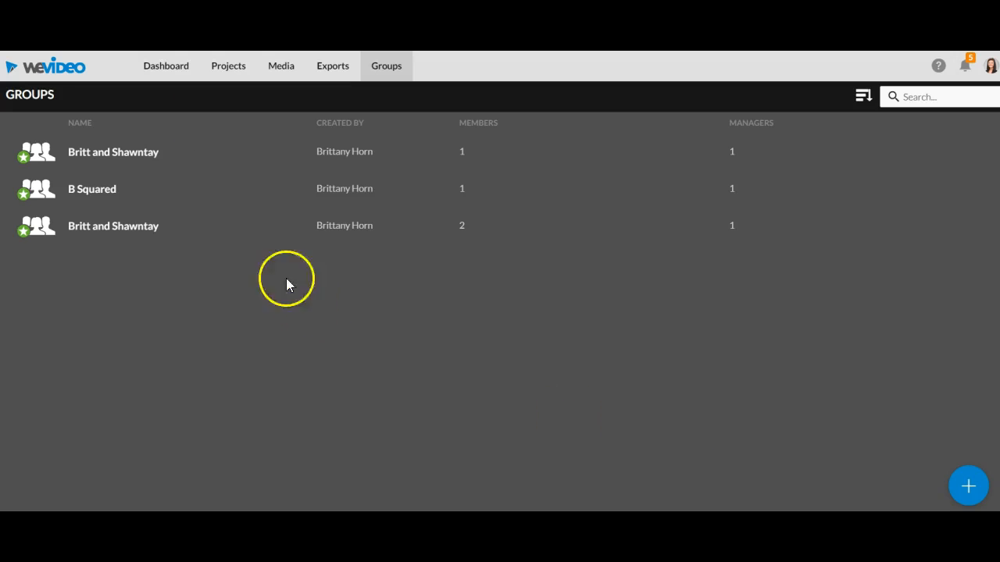
Create a personal project titled "Team Videos" without adding any media to it
left_click(222, 69)
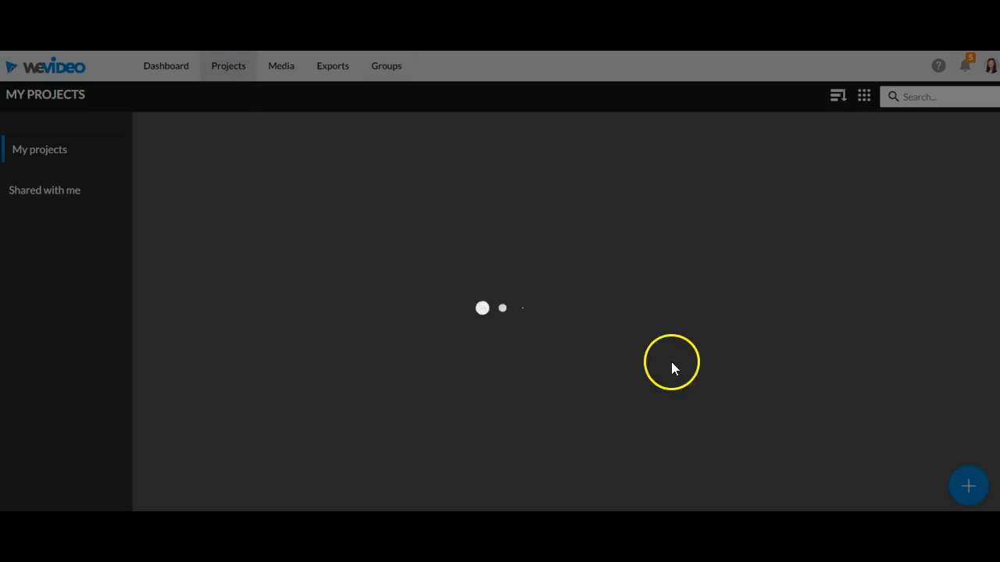
left_click(976, 486)
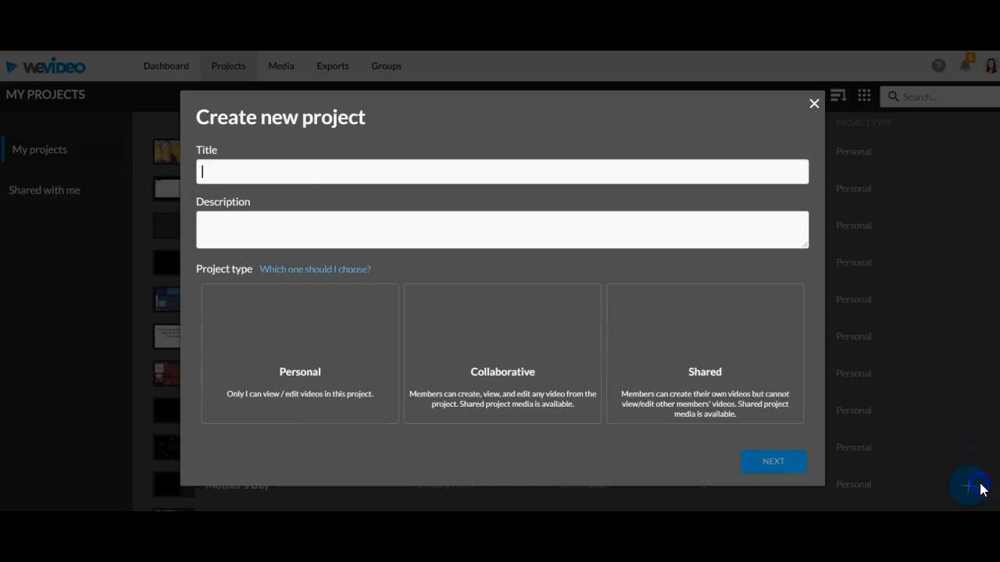
type("Team iv")
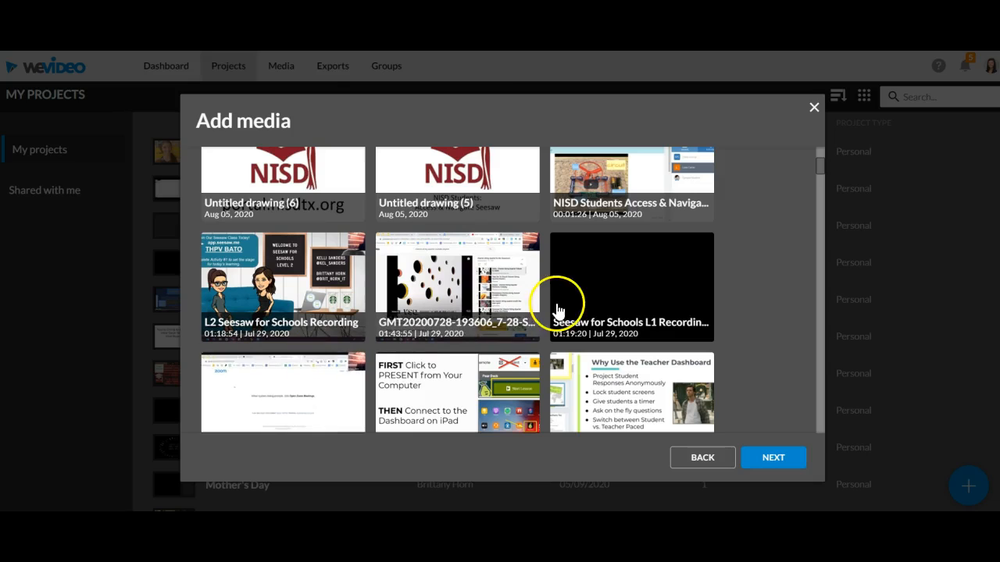
left_click(778, 458)
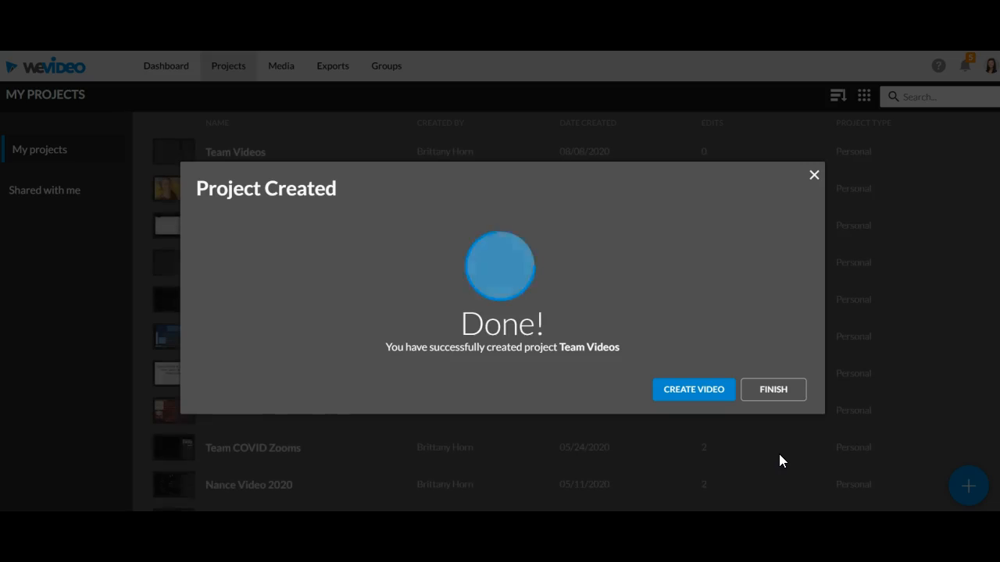
Start a new video in the project from the Blank edit template
left_click(697, 393)
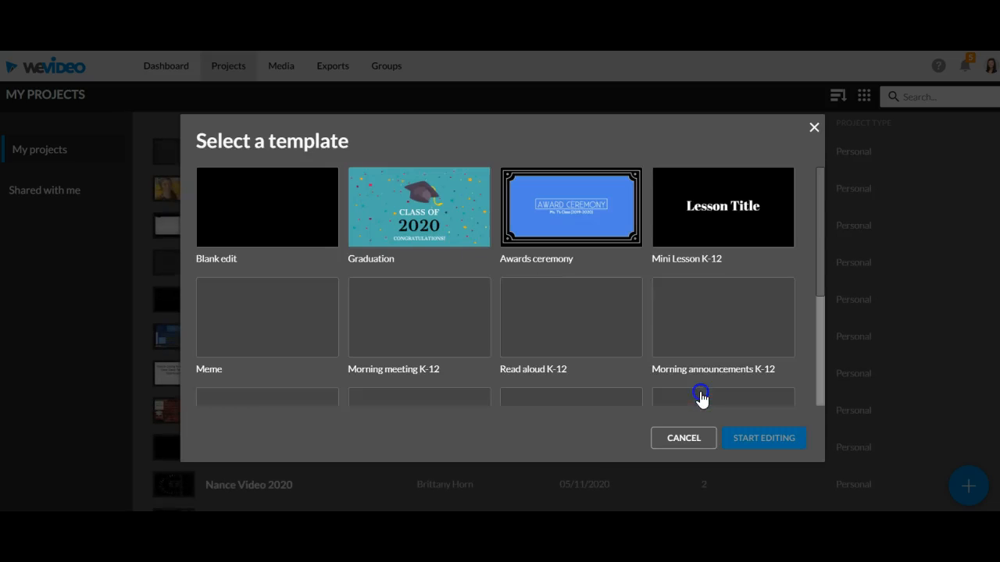
left_click(263, 218)
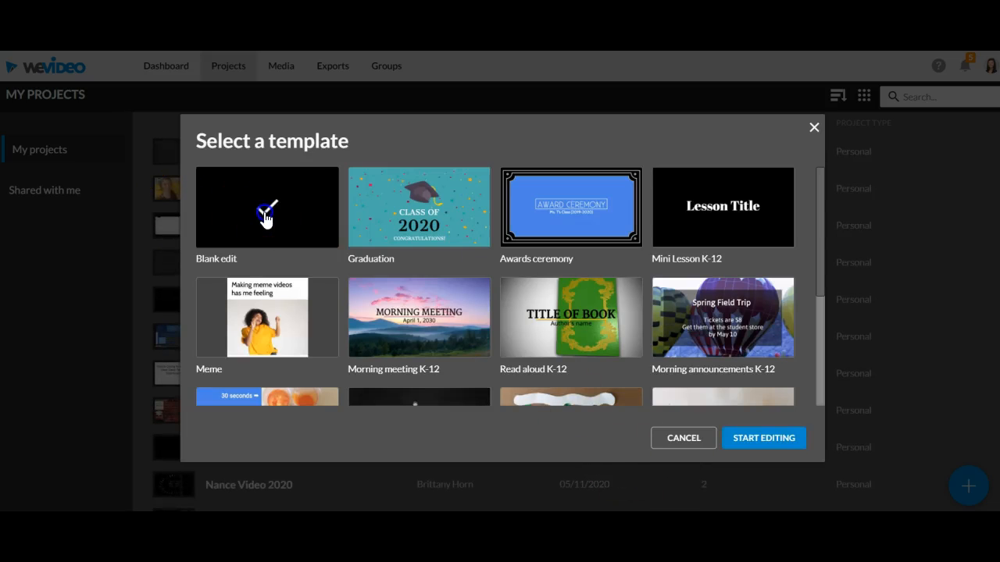
left_click(776, 443)
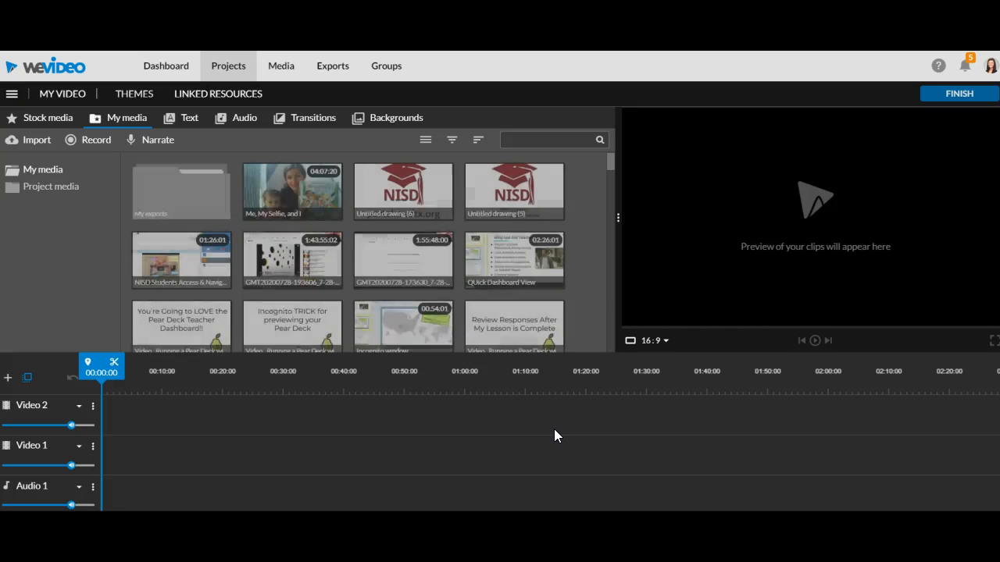
View the options for importing media into the video, then close them
left_click(38, 145)
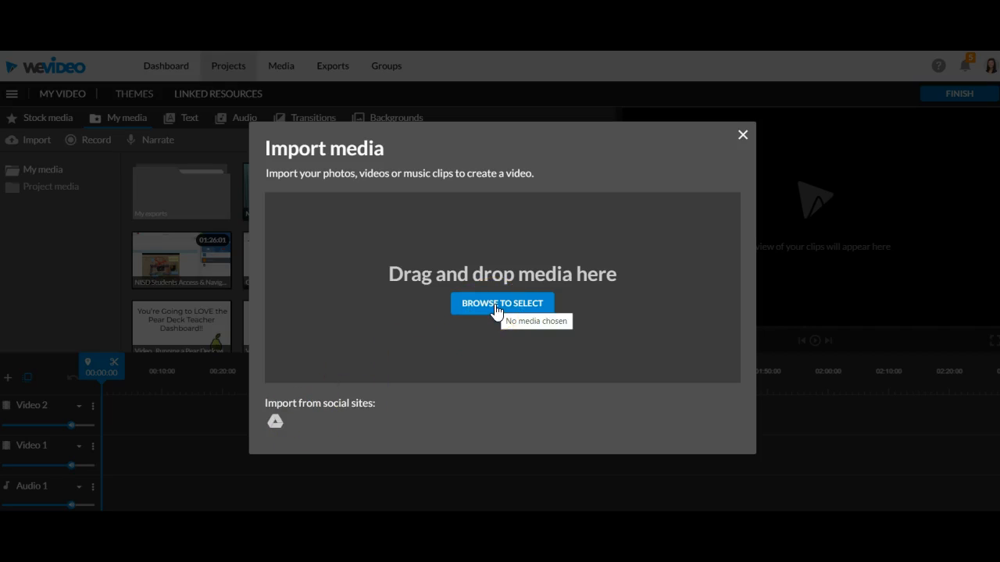
left_click(294, 401)
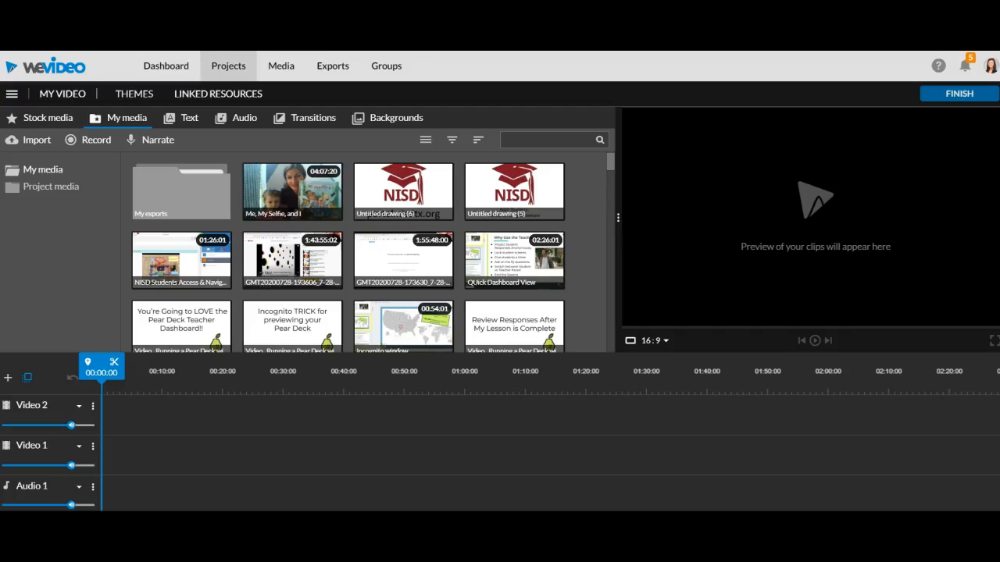
Place the NISD Students Access & Navigate Seesaw clip at the start of the Video 2 track
left_click_drag(188, 260, 116, 405)
left_click(192, 431)
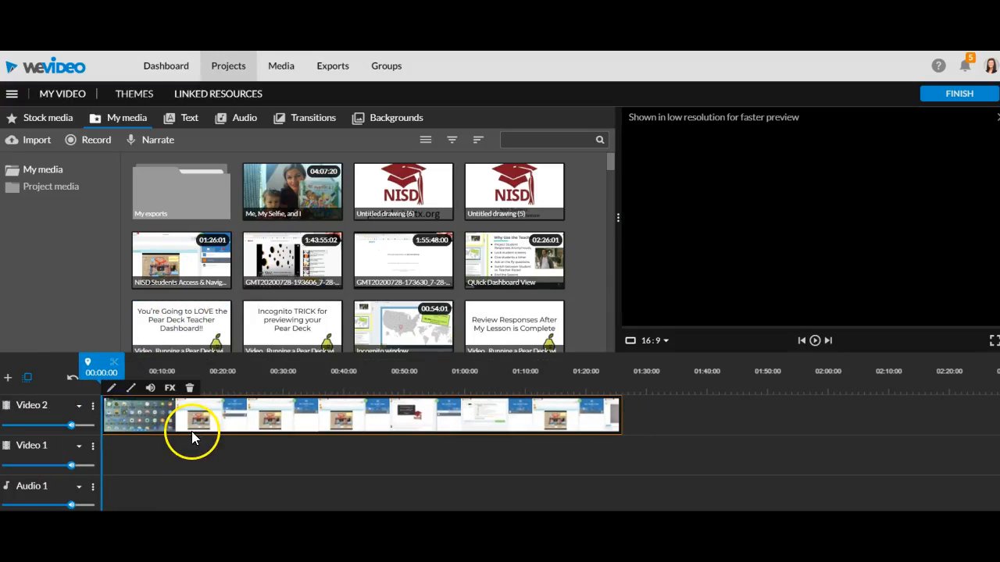
Add the page-3-drawing image to the Video 2 track and undo its replacement of the Seesaw clip
left_click(369, 314)
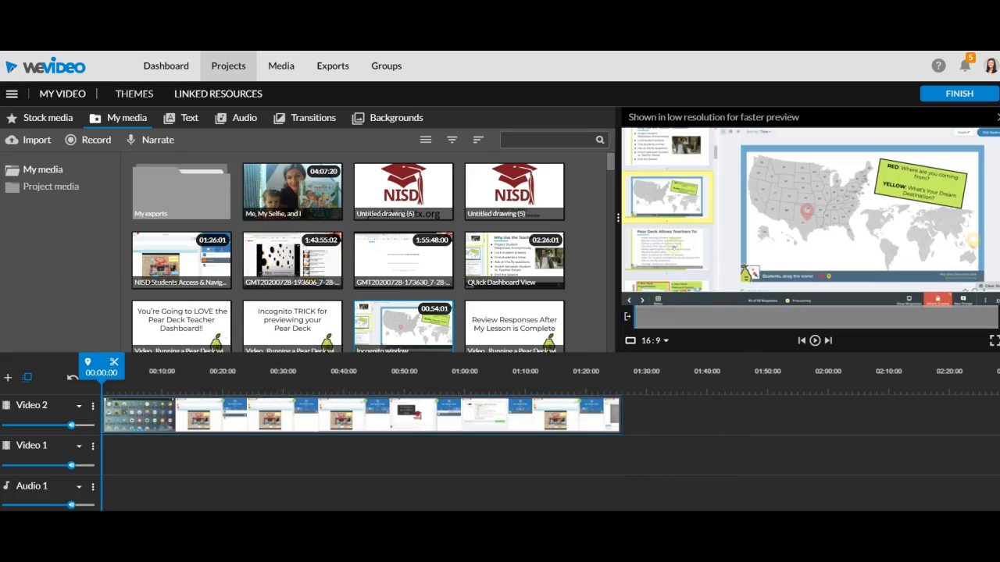
scroll(347, 250, "down", 5)
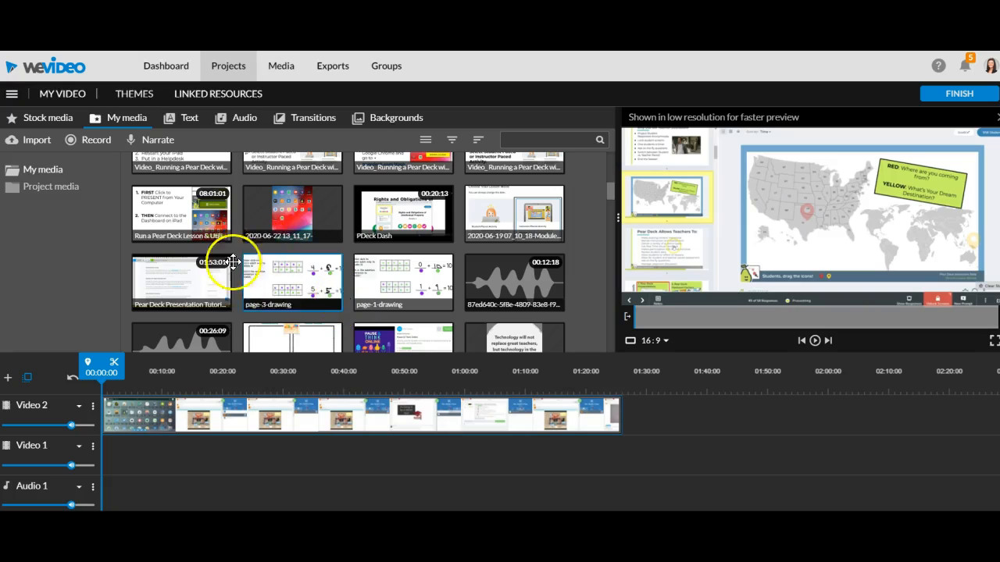
mouse_move(273, 266)
left_mouse_down()
mouse_move(642, 381)
mouse_move(636, 413)
mouse_move(316, 408)
mouse_move(92, 445)
mouse_move(108, 417)
left_mouse_up()
left_click(113, 421)
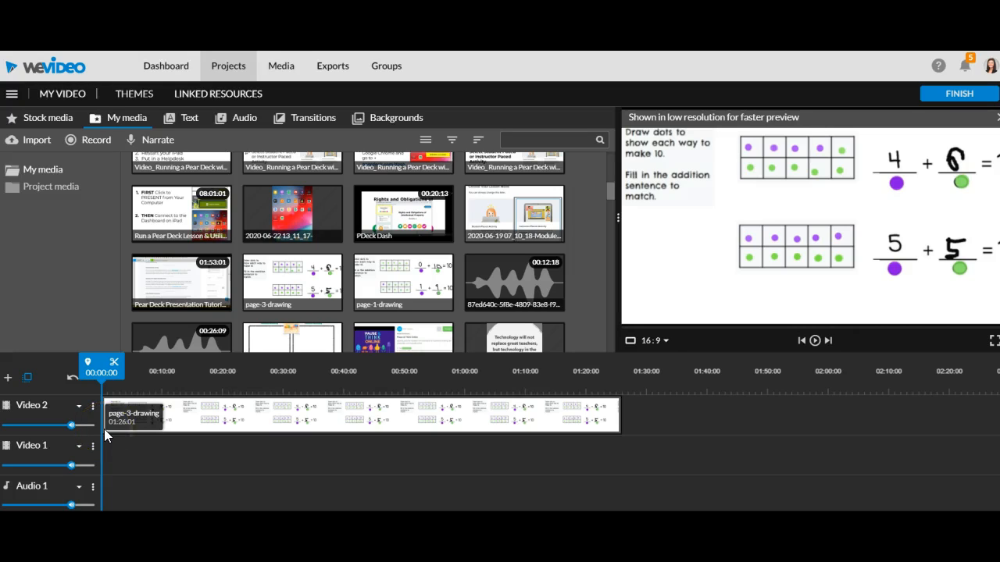
key("ctrl+z")
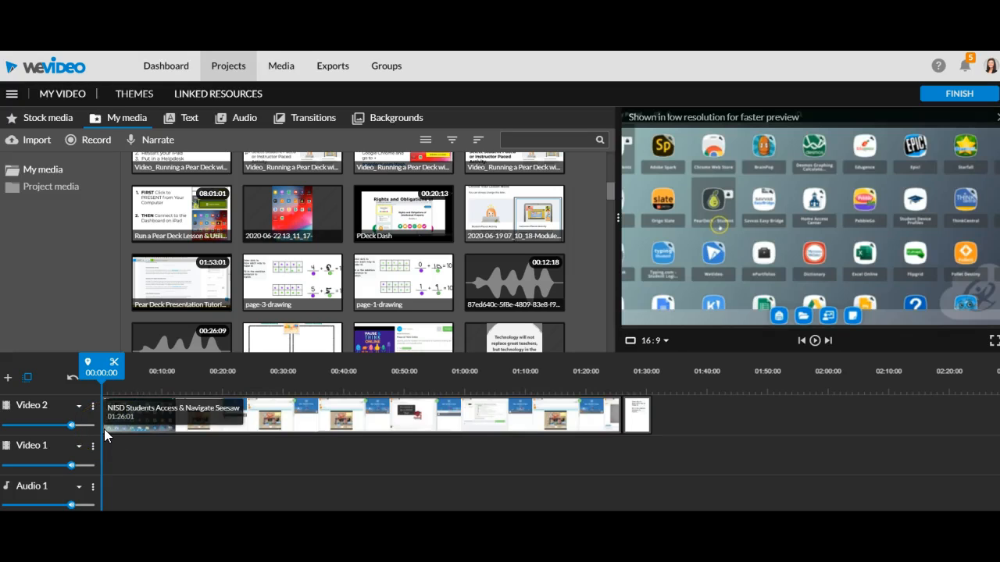
Move the page-3-drawing image from the end of Video 2 to the start, ahead of the Seesaw clip
left_click(642, 451)
left_click_drag(636, 418, 116, 425)
left_click(142, 474)
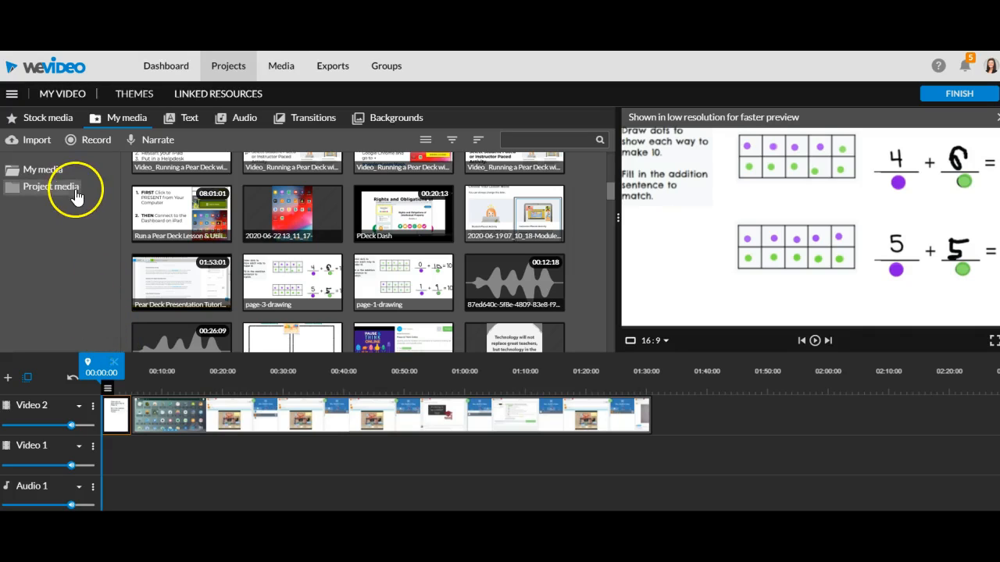
Insert the Whisper - Title motion text at the start of Video 2, before the page-3-drawing image
left_click(188, 121)
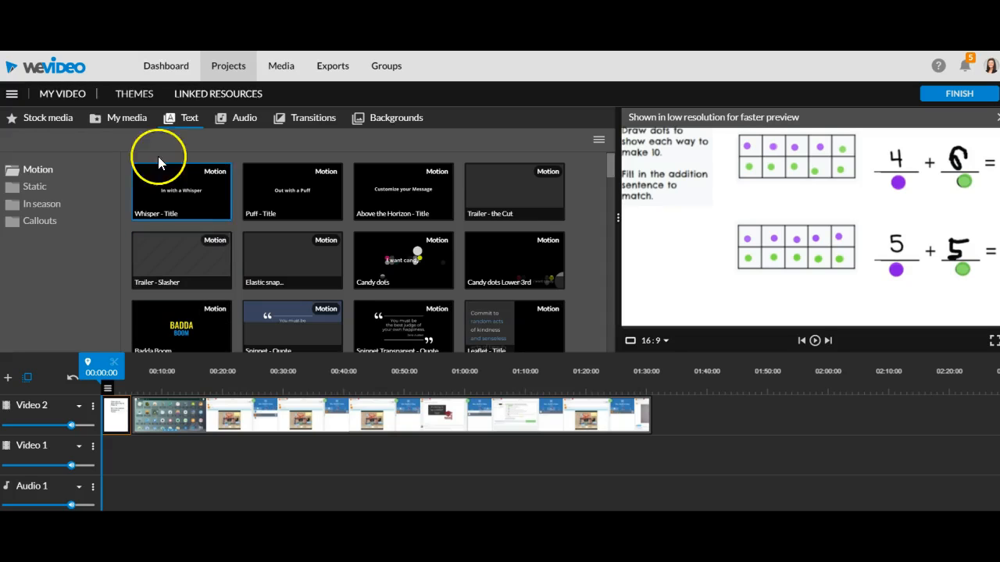
left_click(187, 190)
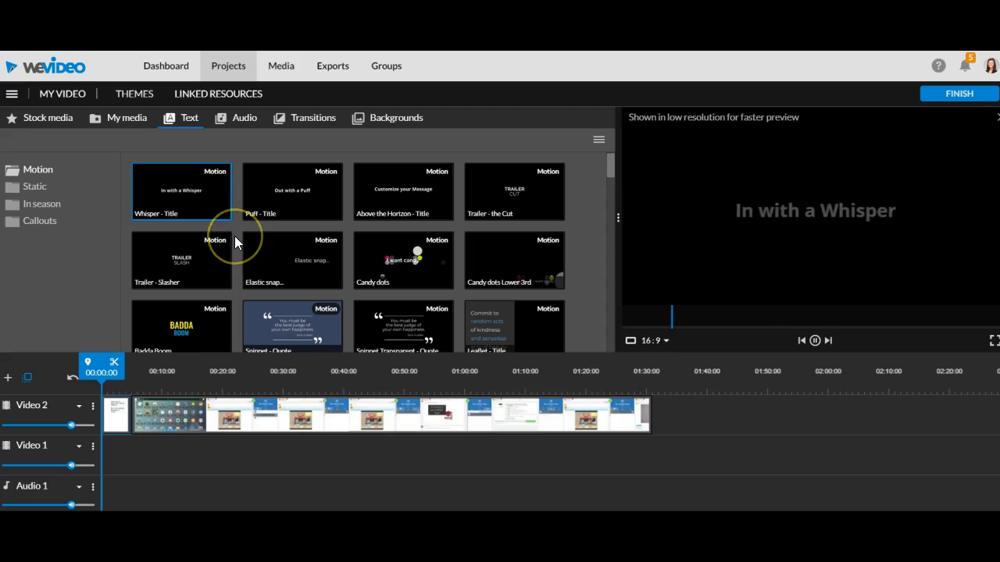
left_click_drag(210, 200, 111, 411)
left_click(149, 435)
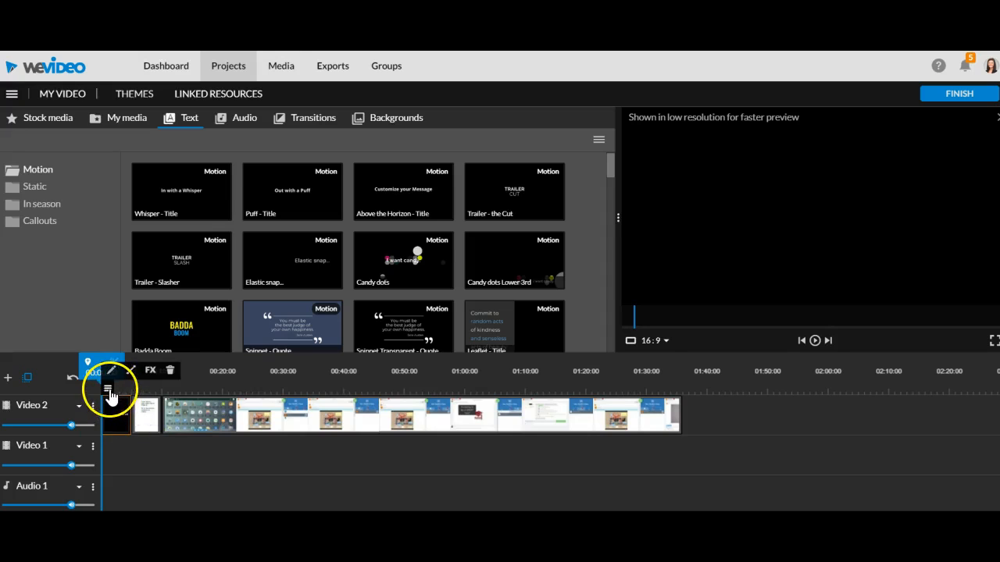
Change the Whisper title's text to "Title" and save the changes
left_click(208, 432)
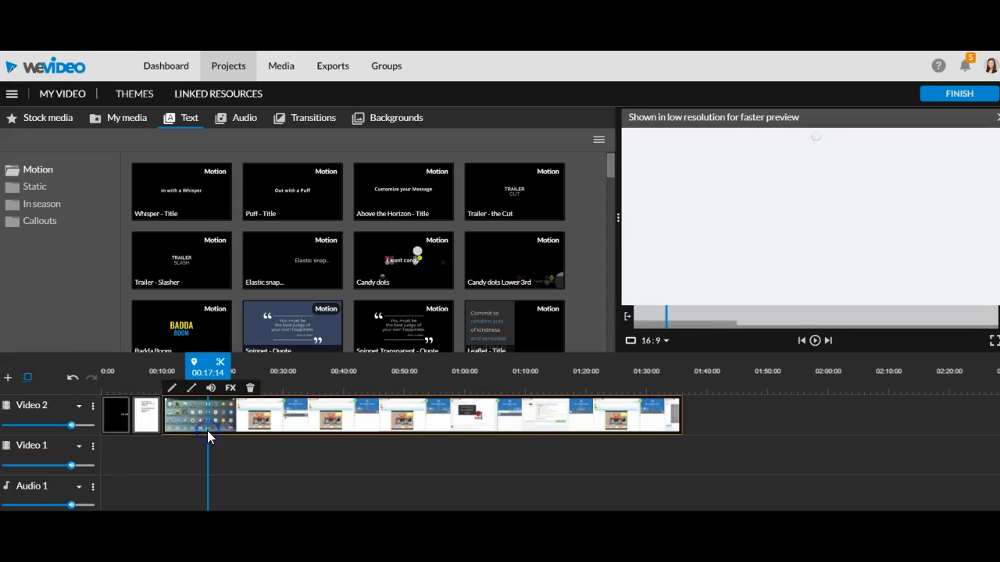
left_click(118, 406)
left_click(109, 369)
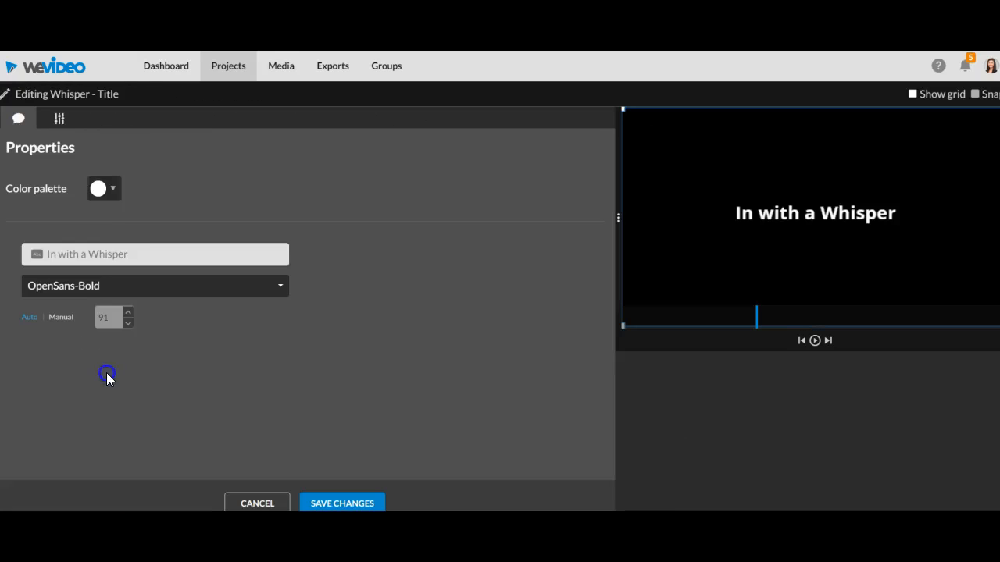
left_click(147, 257)
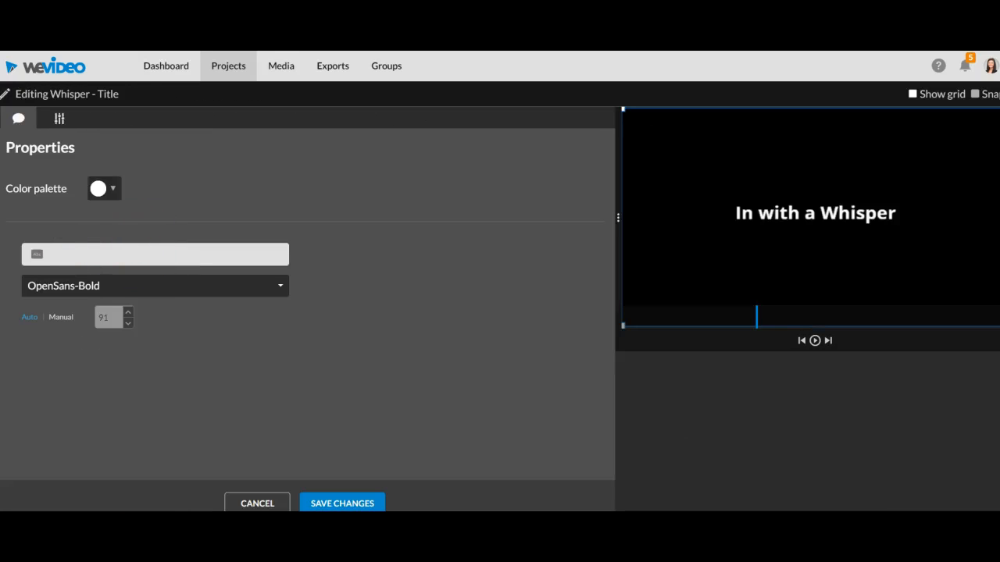
type("TItle")
key("BackSpace")
key("BackSpace")
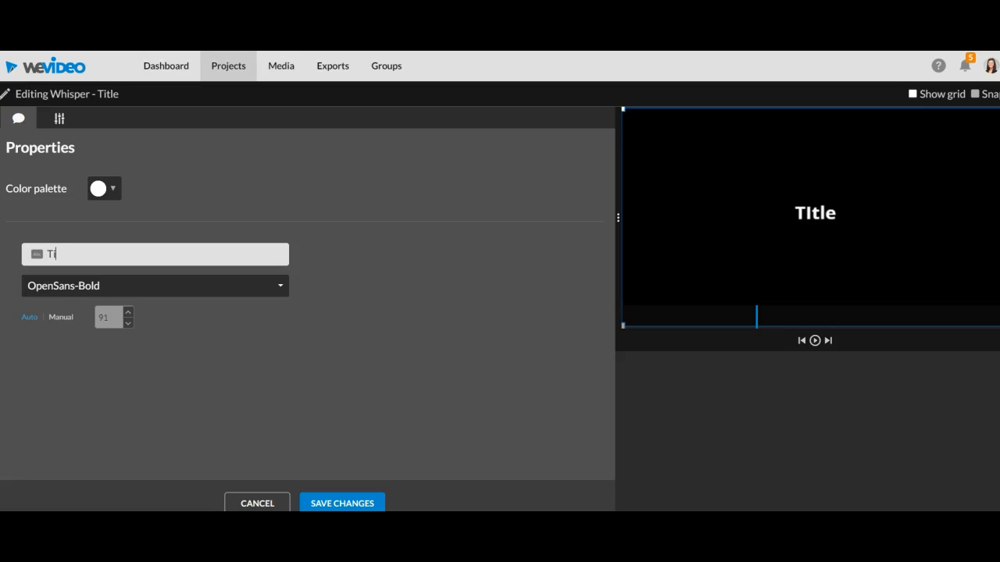
left_click(151, 289)
left_click(328, 501)
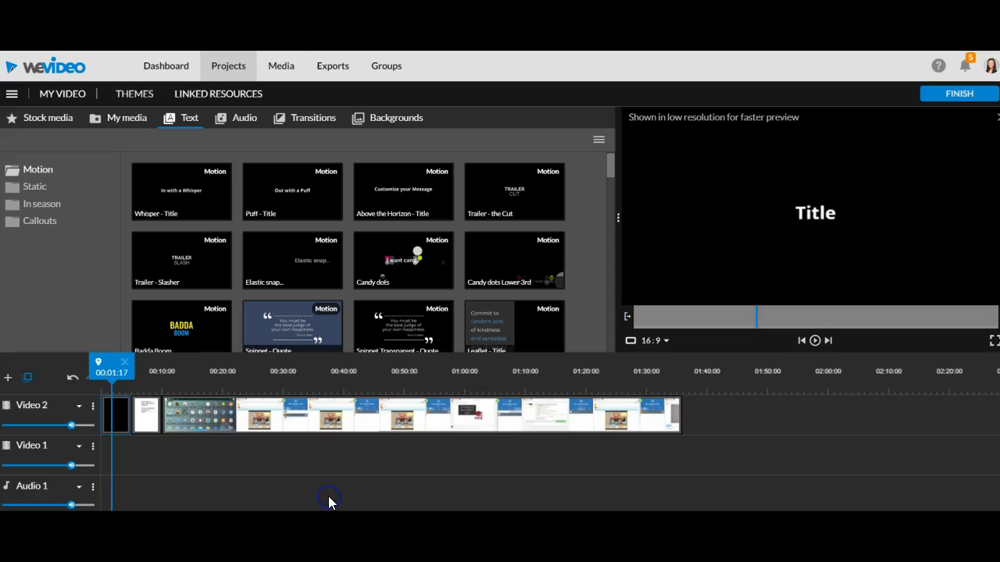
Play the Seesaw clip from about 00:29 and split it at 00:29:22
left_click(269, 408)
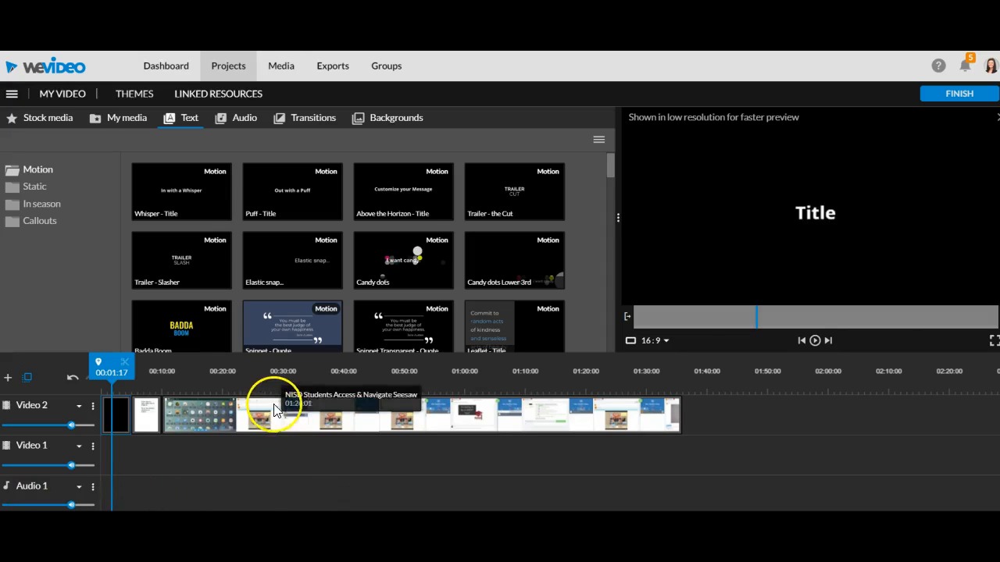
left_click_drag(271, 370, 277, 371)
left_click(815, 340)
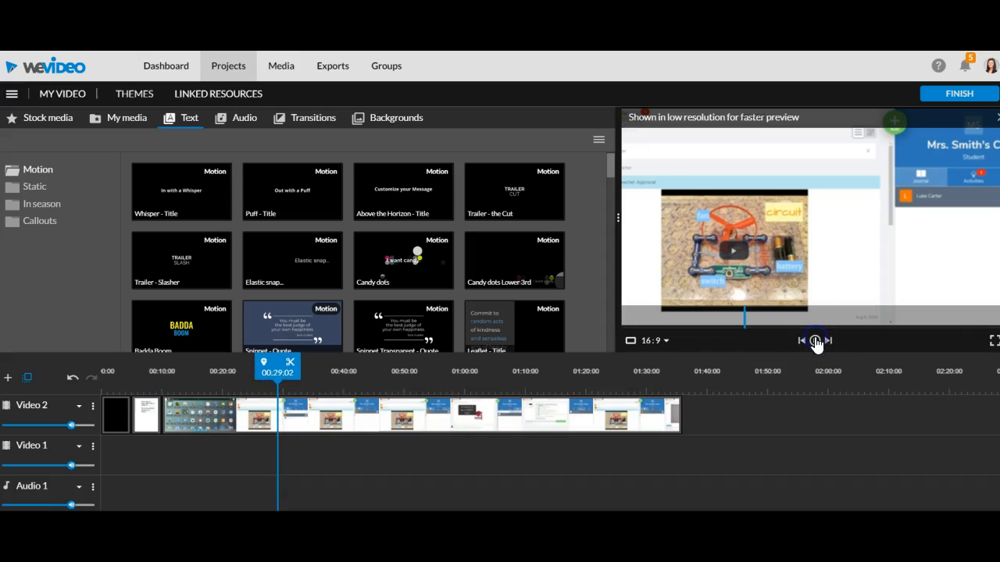
left_click(815, 340)
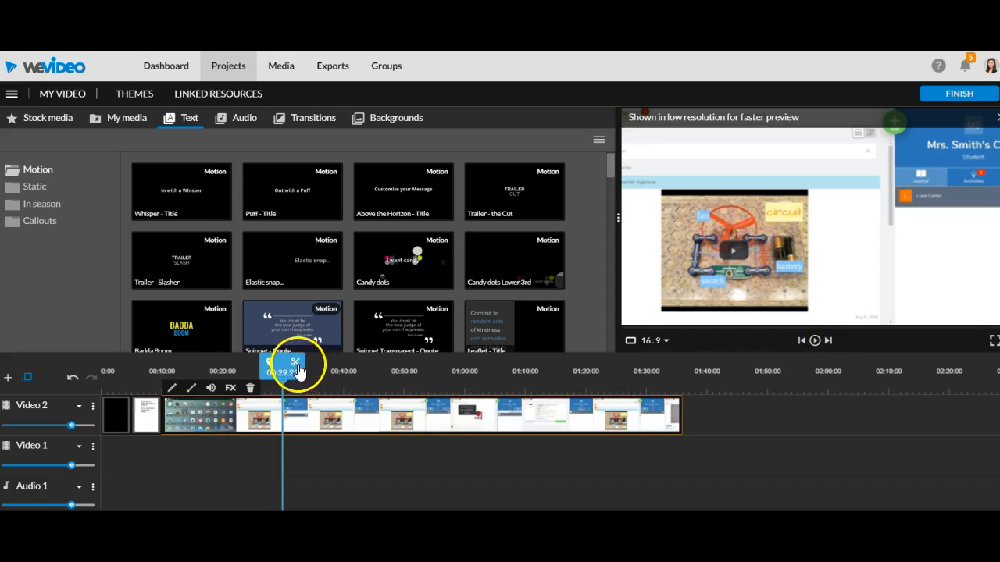
left_click(296, 364)
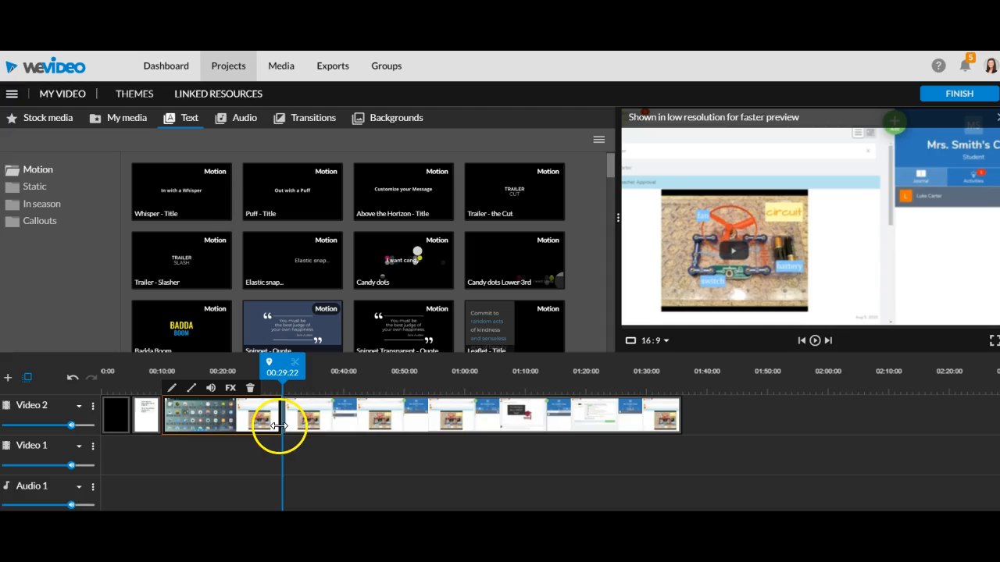
Split the rest of the Seesaw clip at about 00:33 and open the options of the short segment between the cuts
left_click_drag(279, 364, 343, 364)
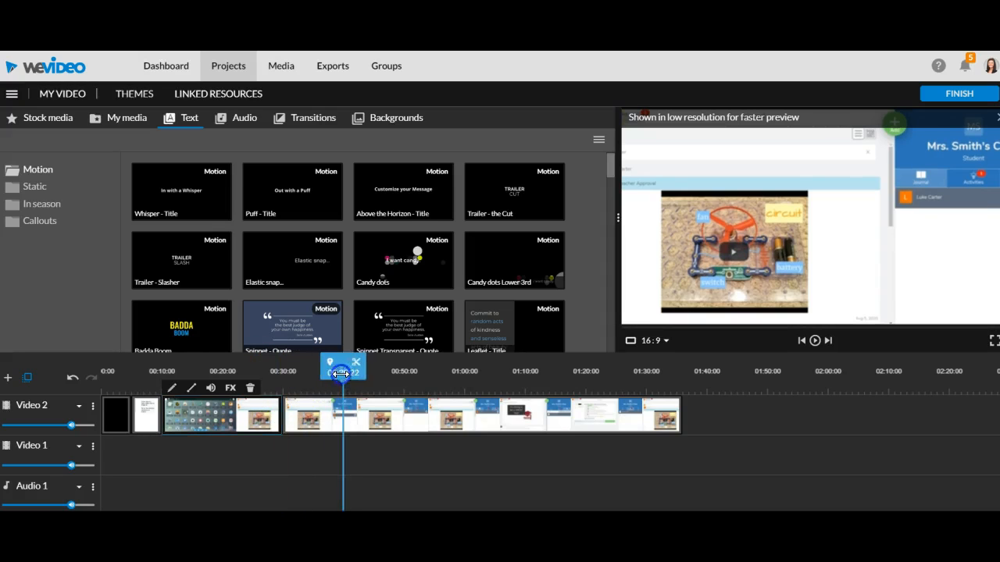
left_click(304, 418)
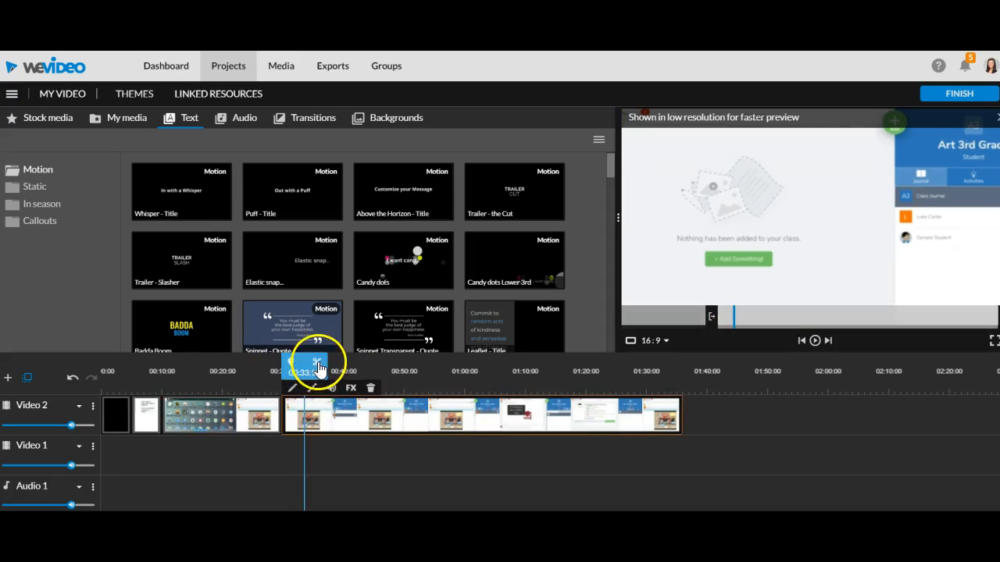
left_click(316, 361)
left_click(288, 388)
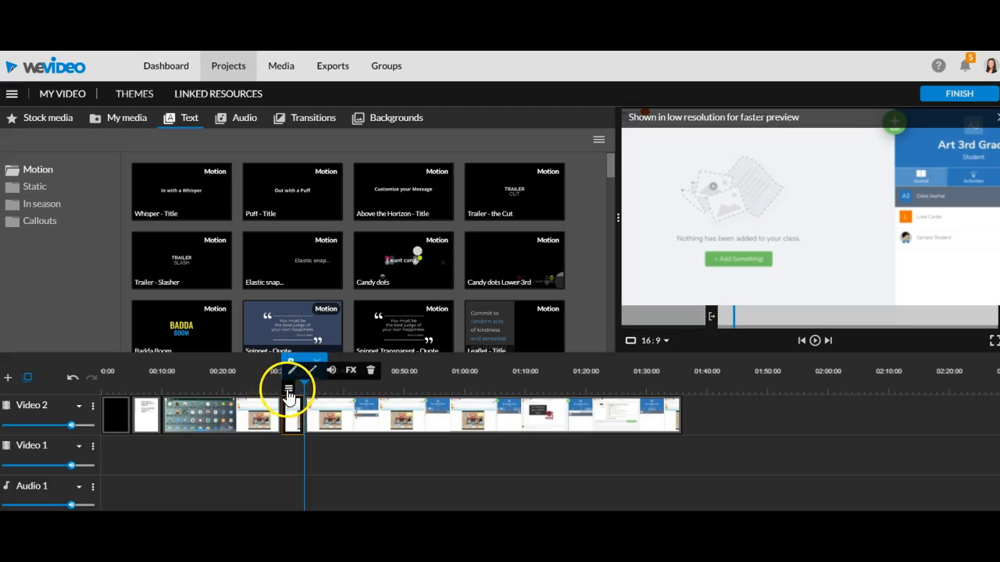
Delete the short Seesaw segment between the two cuts and move the remaining clip up against the part before the gap
left_click(373, 373)
left_click_drag(393, 415, 370, 414)
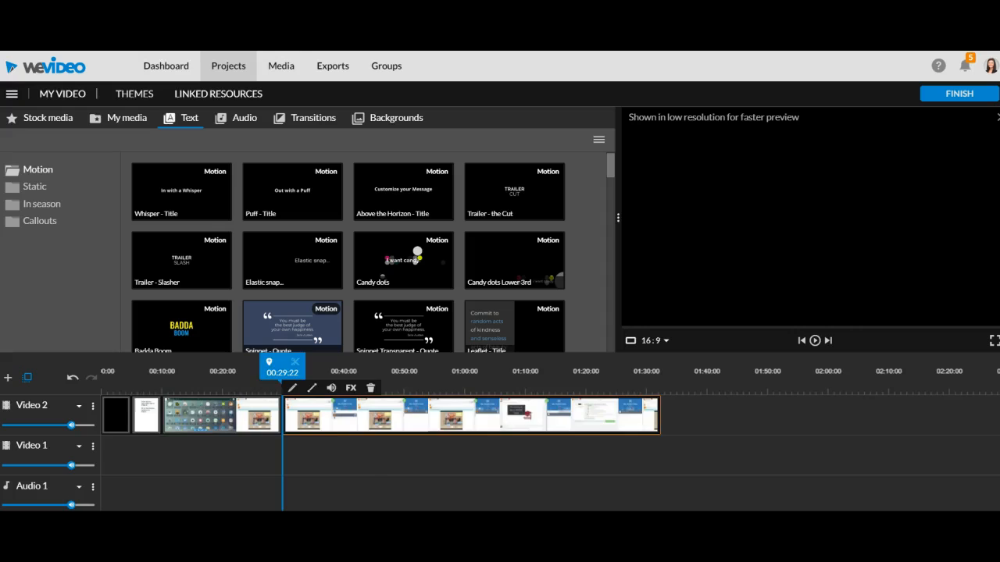
key("plus")
key("minus")
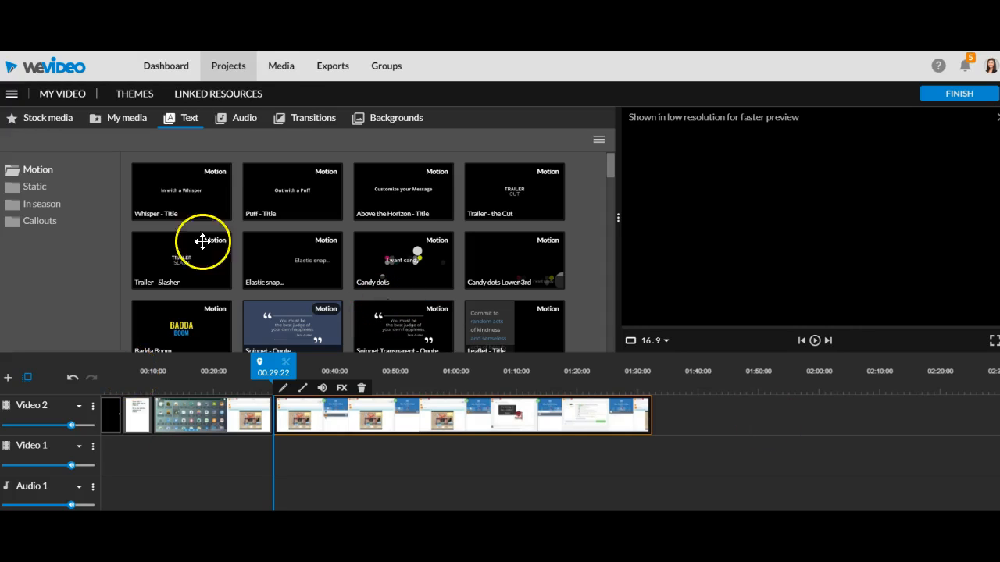
Add the free music track Inspiration - Mega Music at the start of Audio 1 and lower the track's volume to about half its default level
left_click(236, 118)
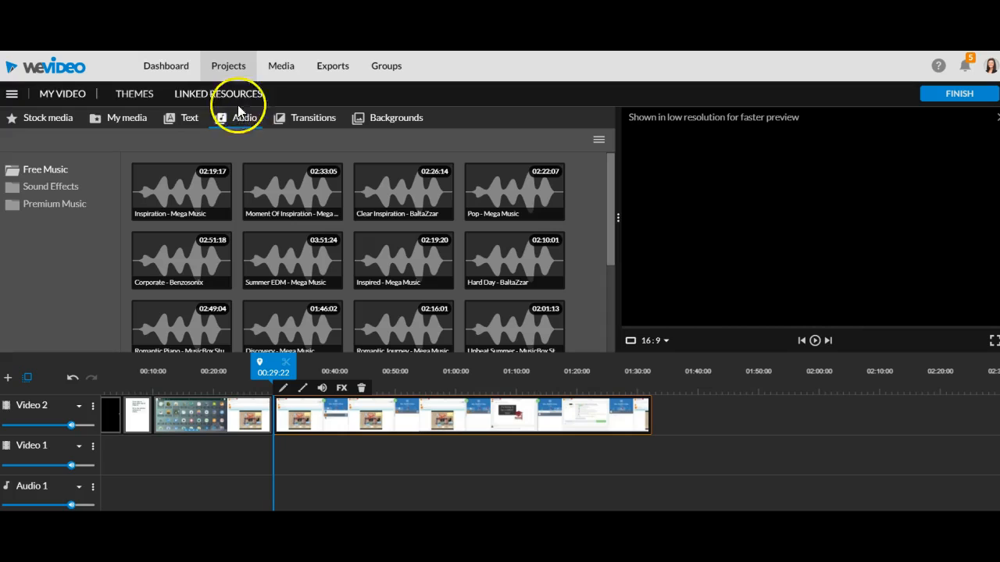
left_click(168, 189)
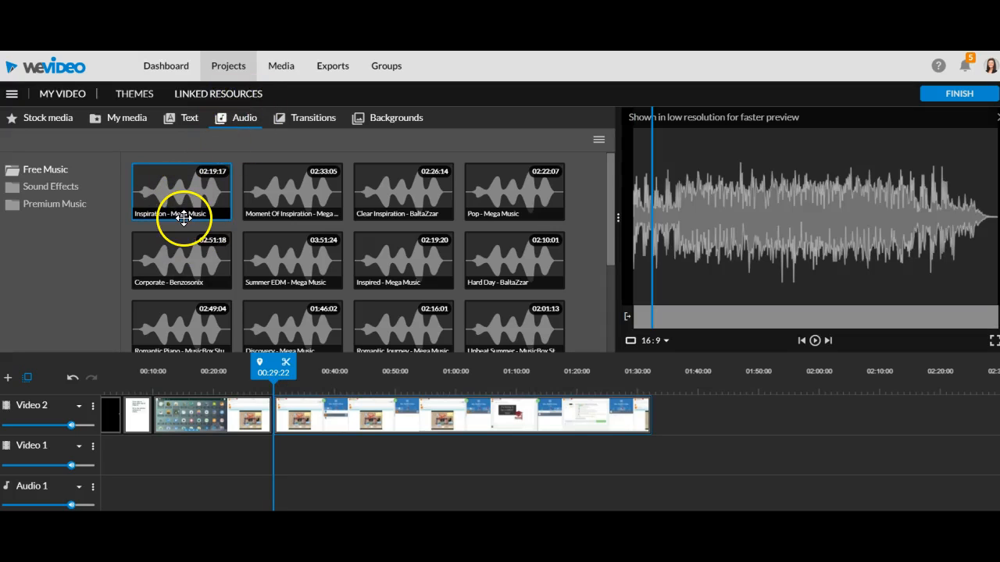
left_click_drag(174, 196, 112, 487)
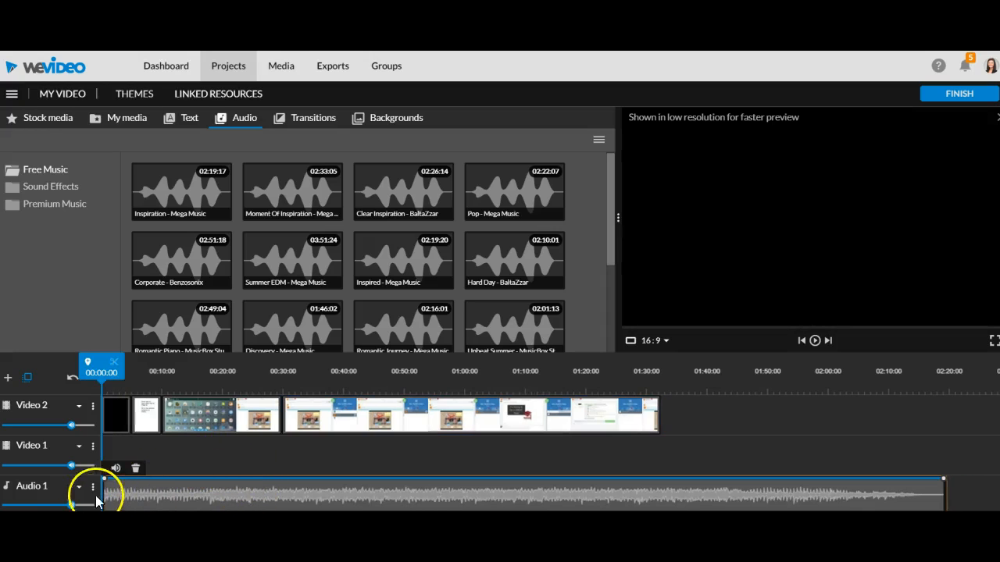
mouse_move(68, 504)
left_click_drag(56, 506, 38, 505)
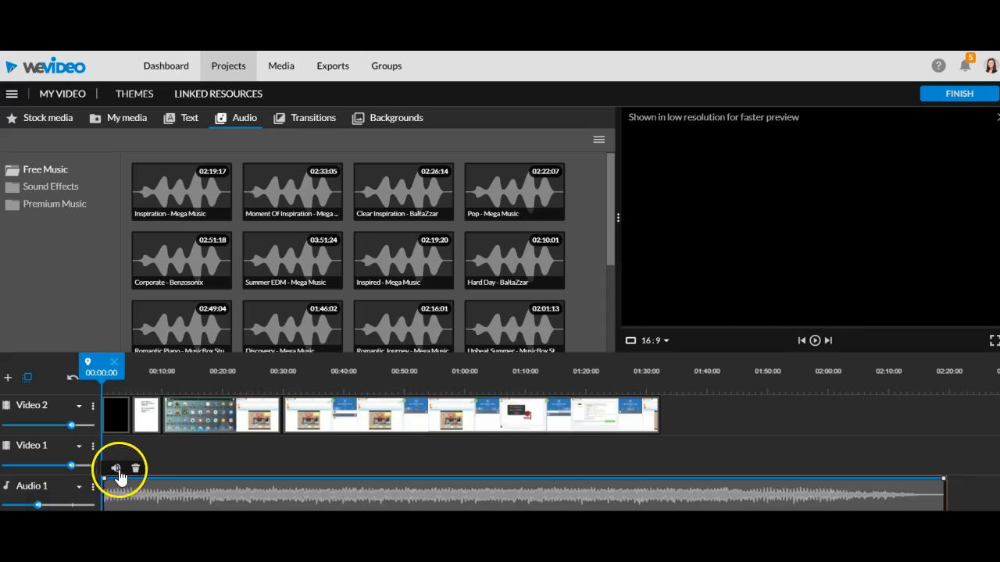
Fade in the Inspiration music over about its first 7 seconds, starting from silence
left_click(117, 469)
left_click(156, 434)
left_click(133, 492)
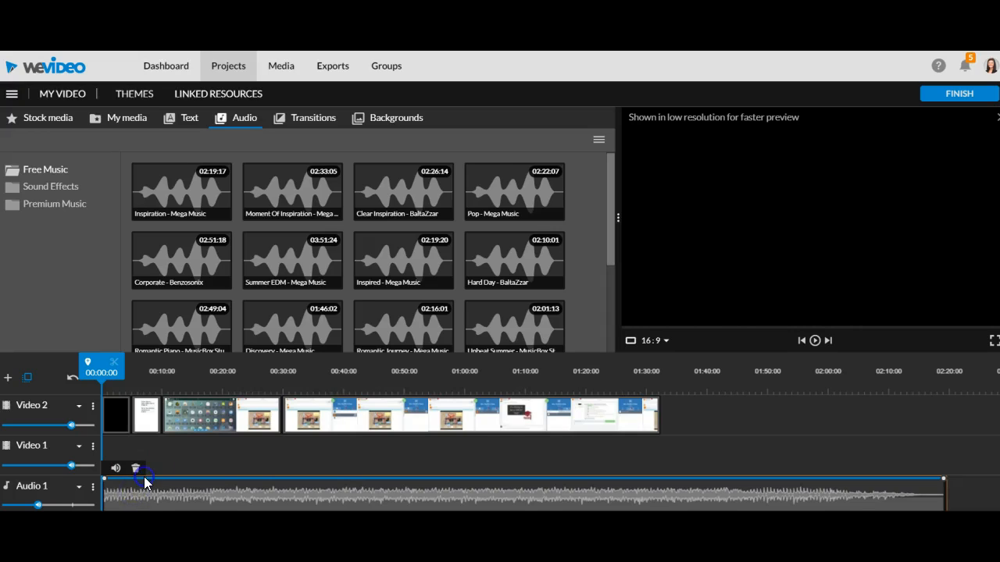
left_click(143, 478)
left_click(142, 479)
left_click_drag(104, 479, 104, 508)
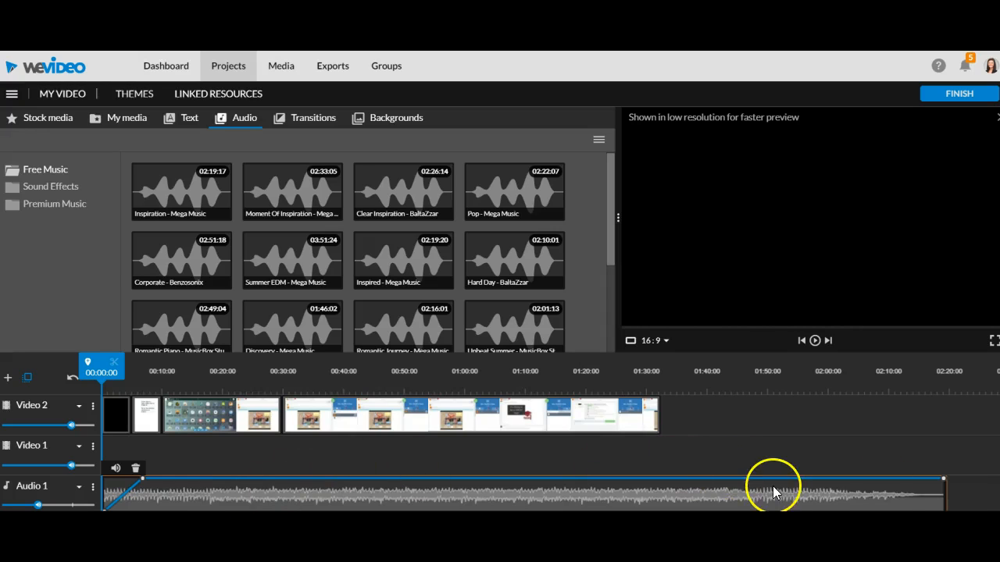
Trim the end of the music to the end of the Video 2 clips at 01:32:11 and fade it out over about the last 8 seconds
left_click_drag(942, 486, 655, 507)
left_click(608, 492)
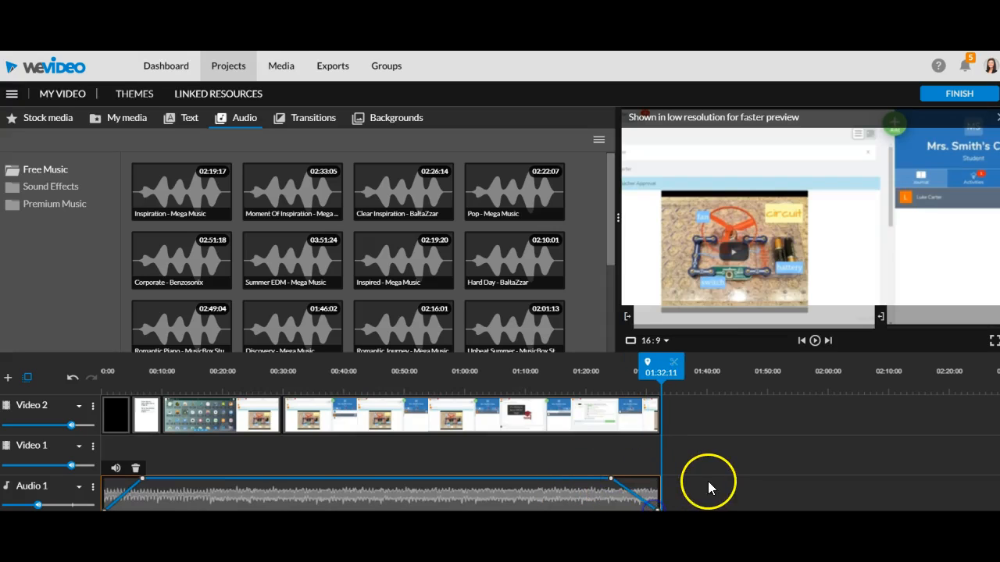
Preview the video from the title to 00:11:21 and lower the Audio 1 track's volume to about a third of its default level
left_click(114, 424)
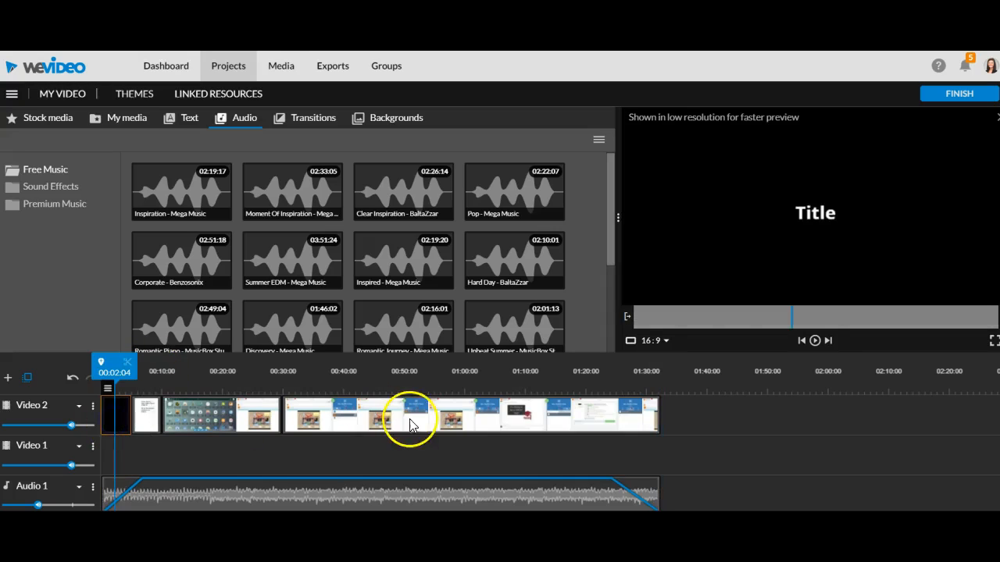
left_click(815, 341)
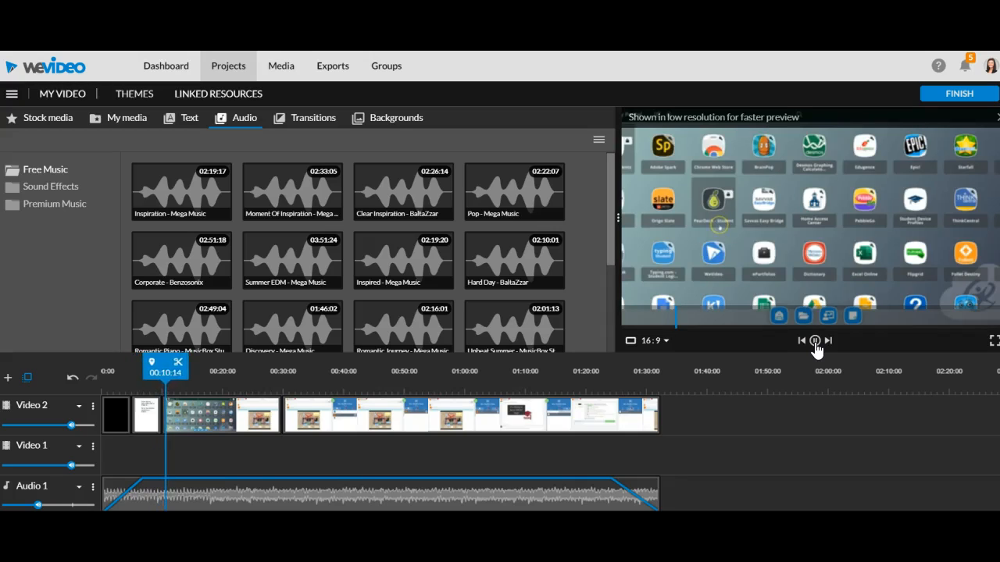
left_click(814, 343)
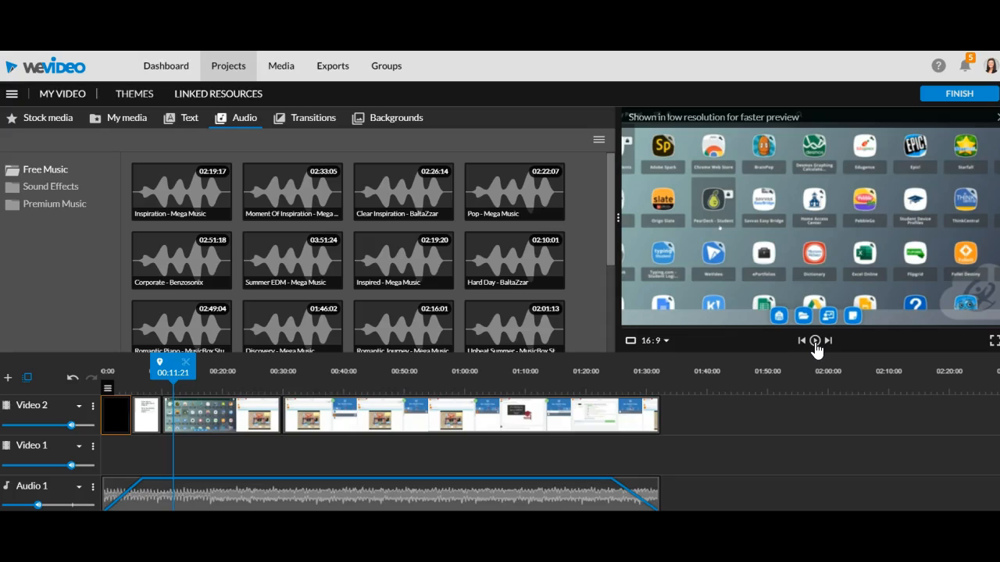
left_click_drag(38, 505, 25, 506)
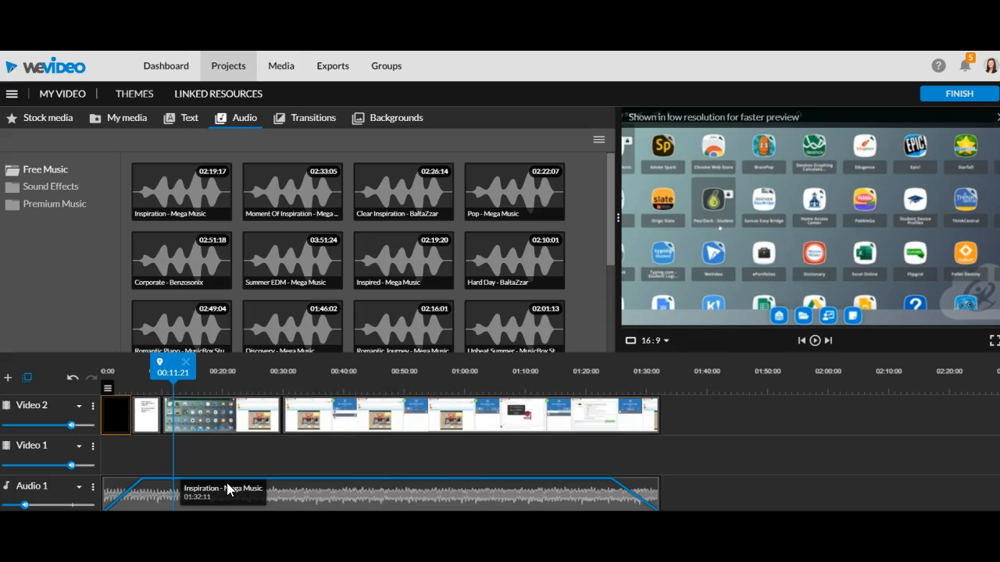
Finish the video, title the export with the creator's first name followed by "Test", and choose Google Drive as a destination
left_click(960, 99)
left_click_drag(482, 296, 258, 366)
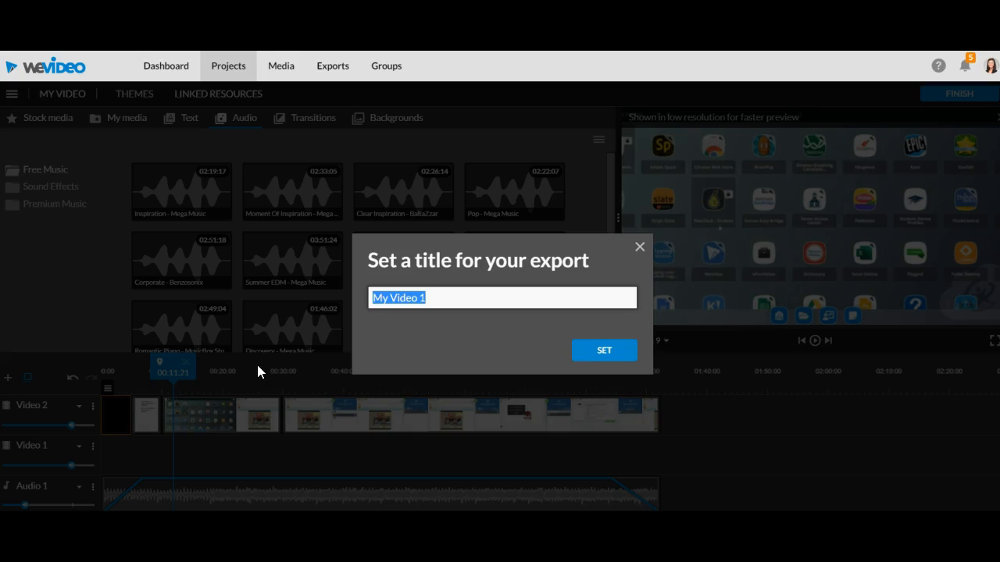
type("Britt Test")
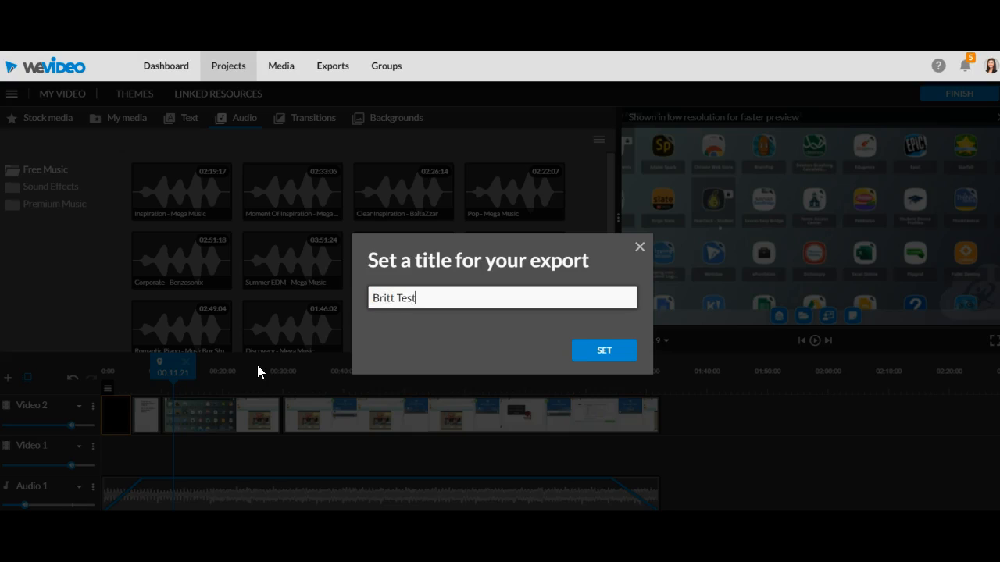
left_click(602, 353)
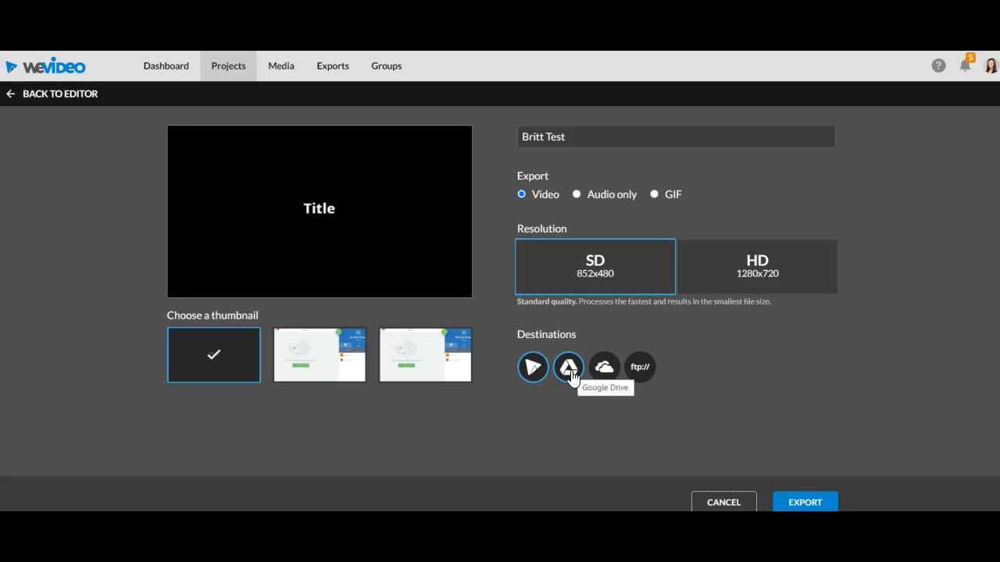
left_click(570, 373)
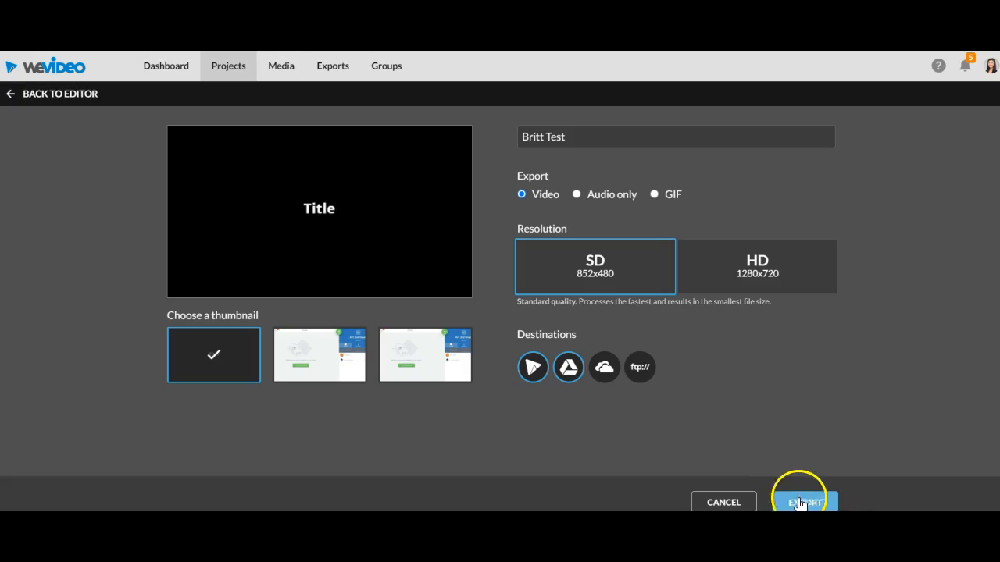